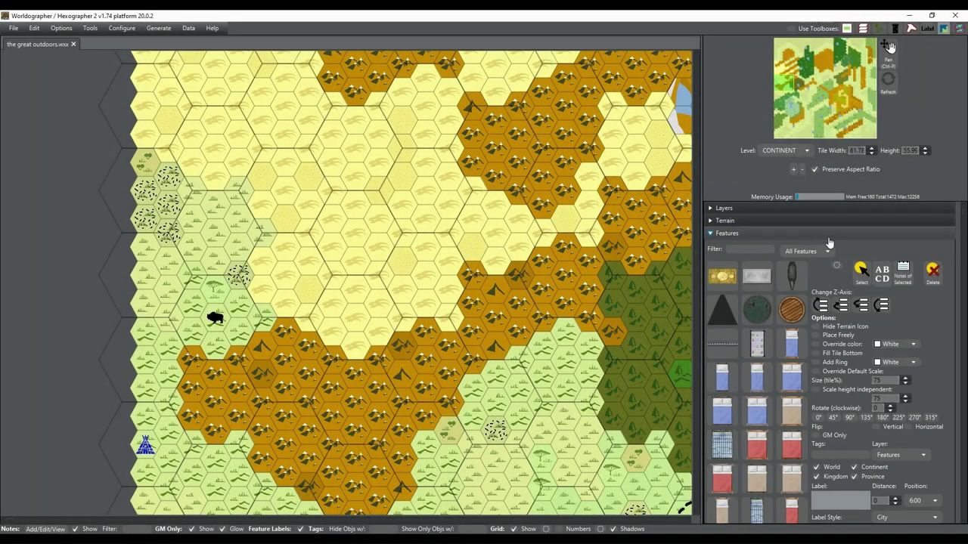
# Move the buffalo feature in the western grasslands up one hex, then deselect it.
pyautogui.click(862, 271)
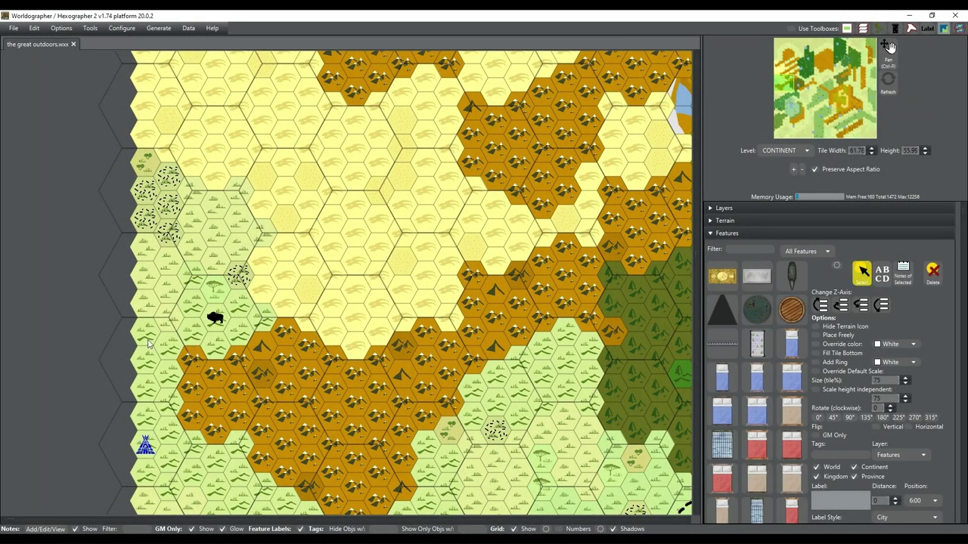
pyautogui.click(219, 320)
pyautogui.moveTo(217, 319); pyautogui.dragTo(216, 294)
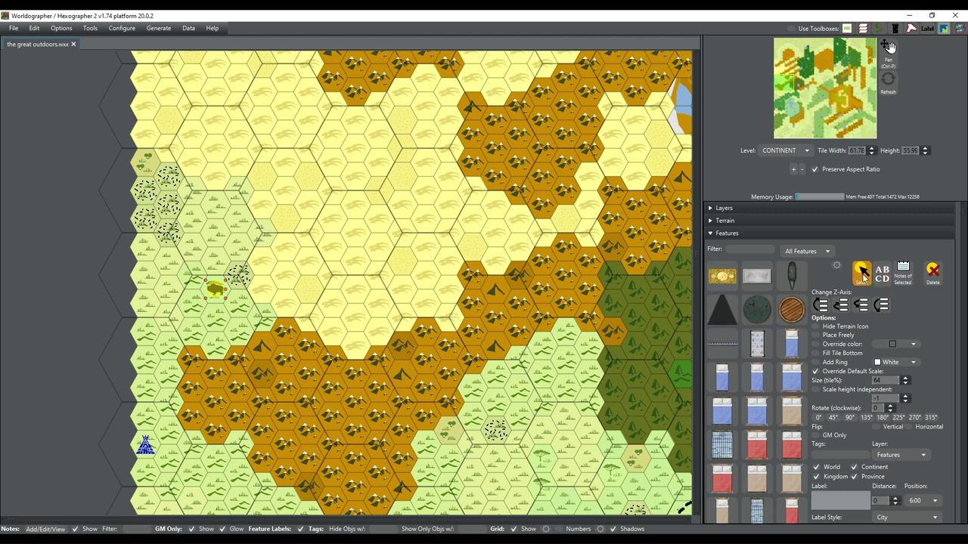
pyautogui.click(863, 276)
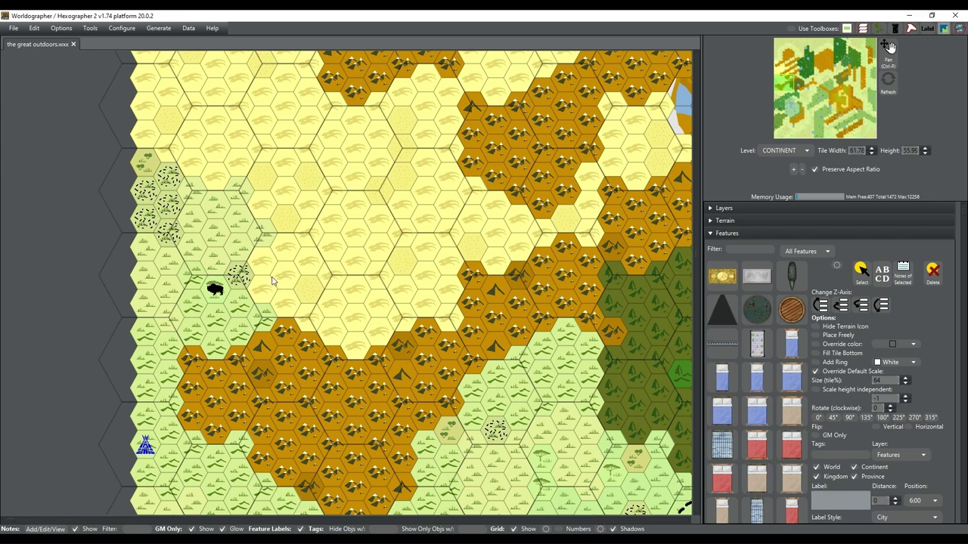
# Zoom out, collapse the Features section, and pan toward the eastern forests.
pyautogui.scroll(-1, 289, 279)
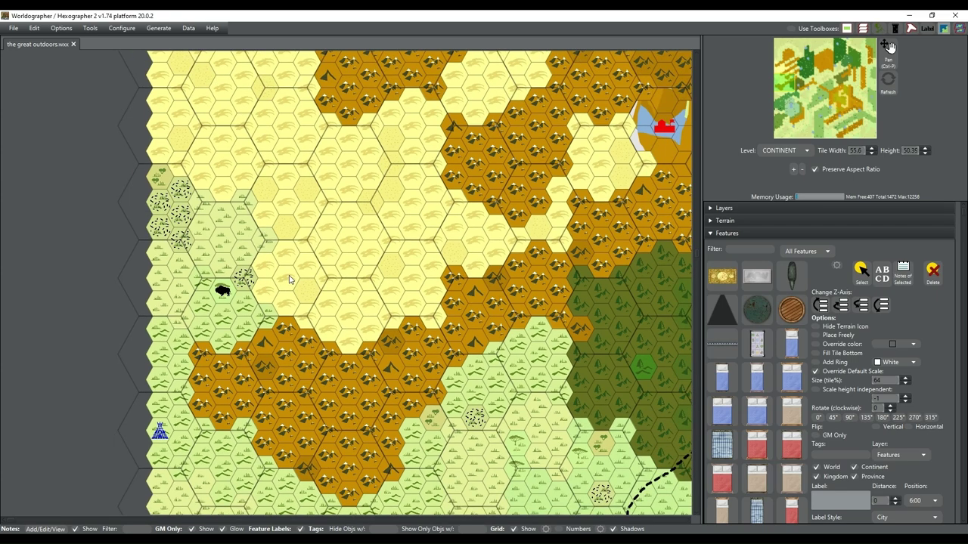
pyautogui.scroll(-2, 288, 279)
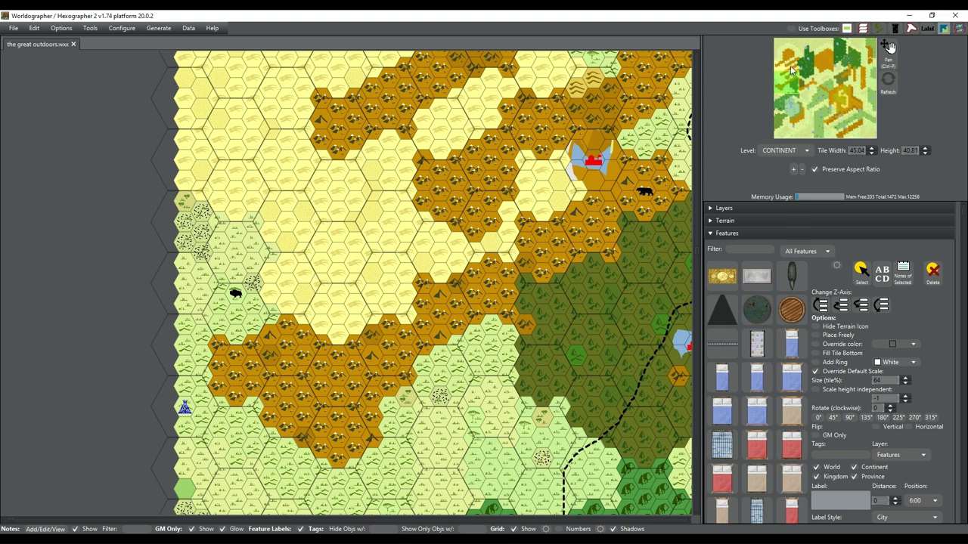
pyautogui.click(788, 86)
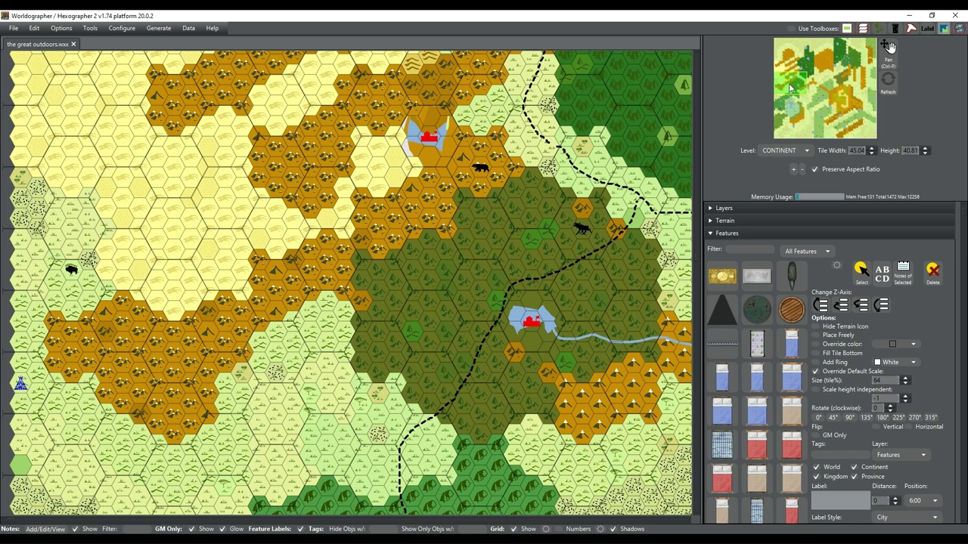
pyautogui.scroll(-1, 731, 241)
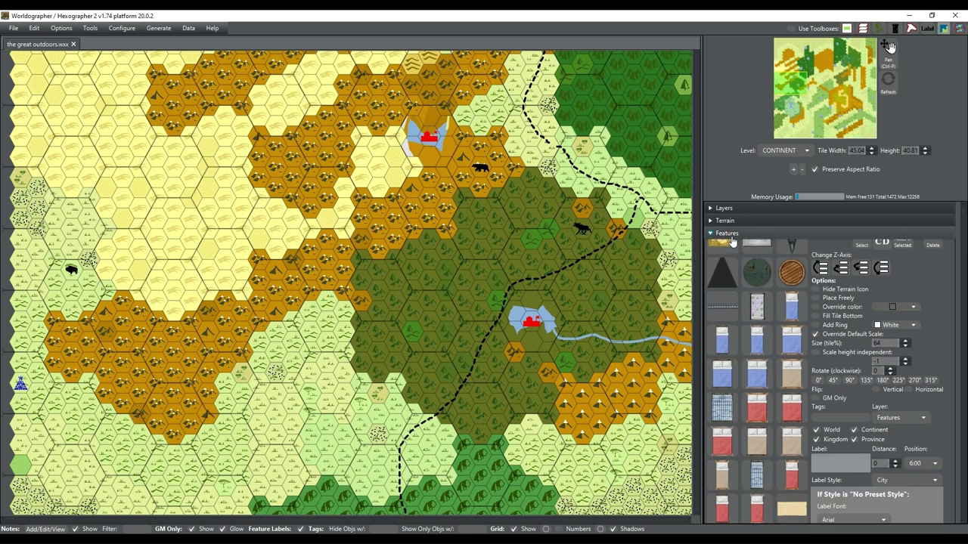
pyautogui.click(731, 236)
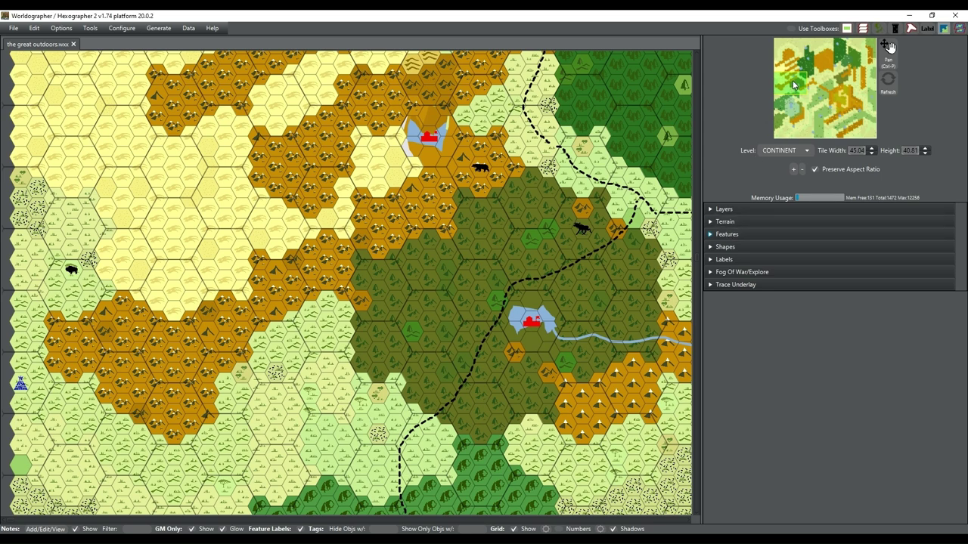
pyautogui.moveTo(792, 85); pyautogui.dragTo(811, 79)
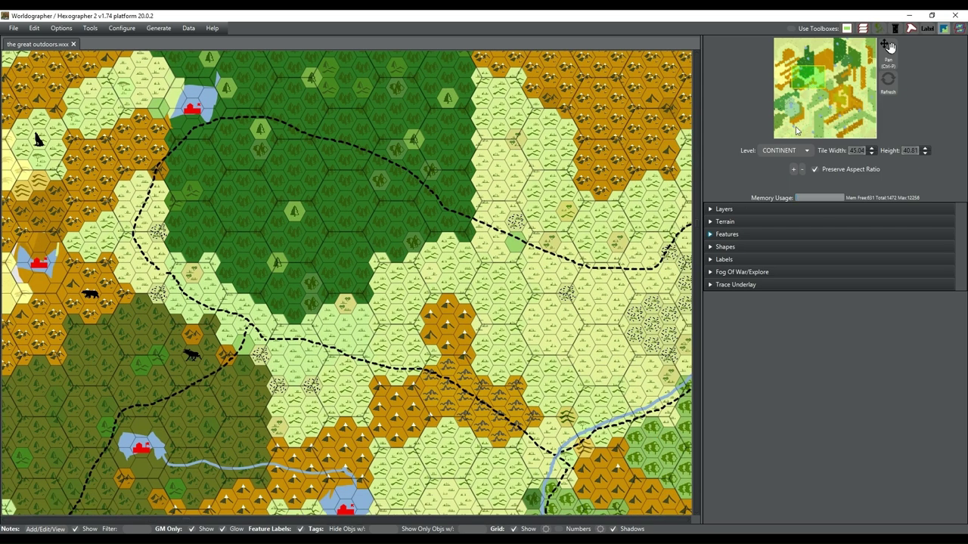
# Pick the Other Broken Lands tile from the Terrain palette for painting.
pyautogui.click(740, 224)
pyautogui.scroll(-2, 783, 307)
pyautogui.scroll(-5, 784, 310)
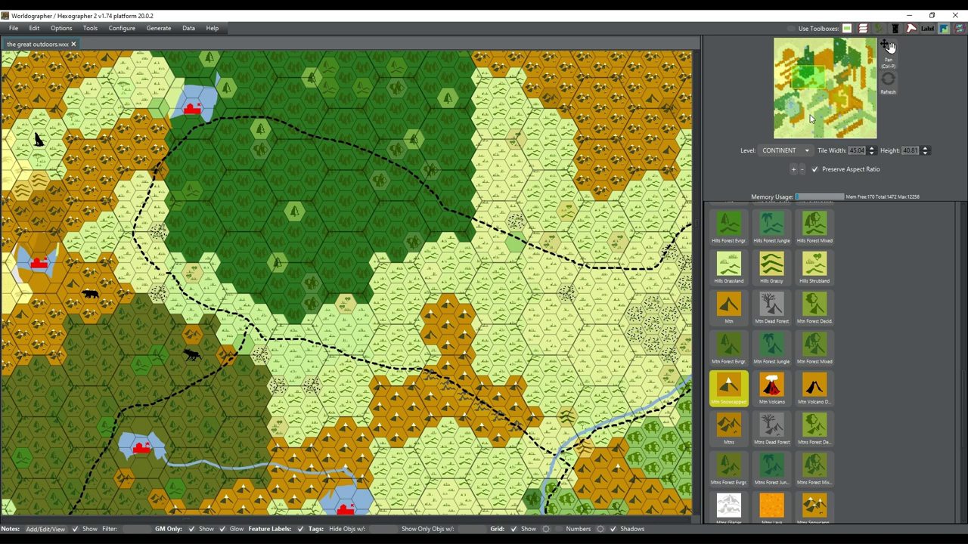
pyautogui.scroll(-1, 788, 380)
pyautogui.scroll(-2, 788, 379)
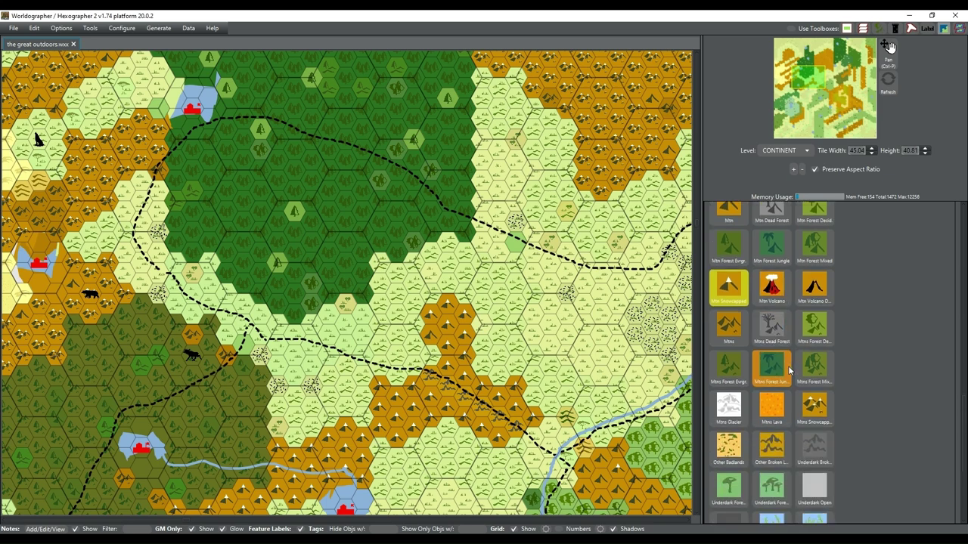
pyautogui.click(779, 446)
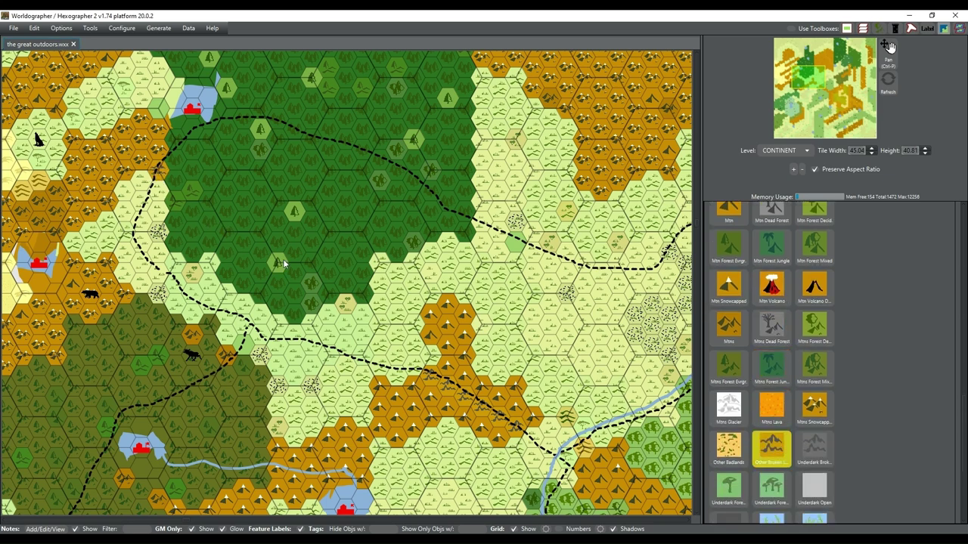
pyautogui.scroll(-3, 543, 178)
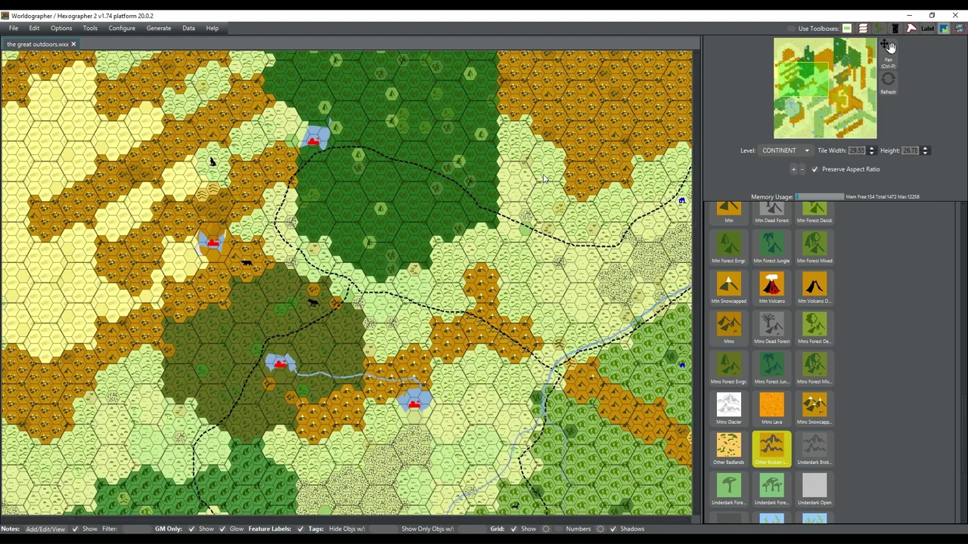
# Pan the map over the river valley and the southern mountain ranges.
pyautogui.click(817, 86)
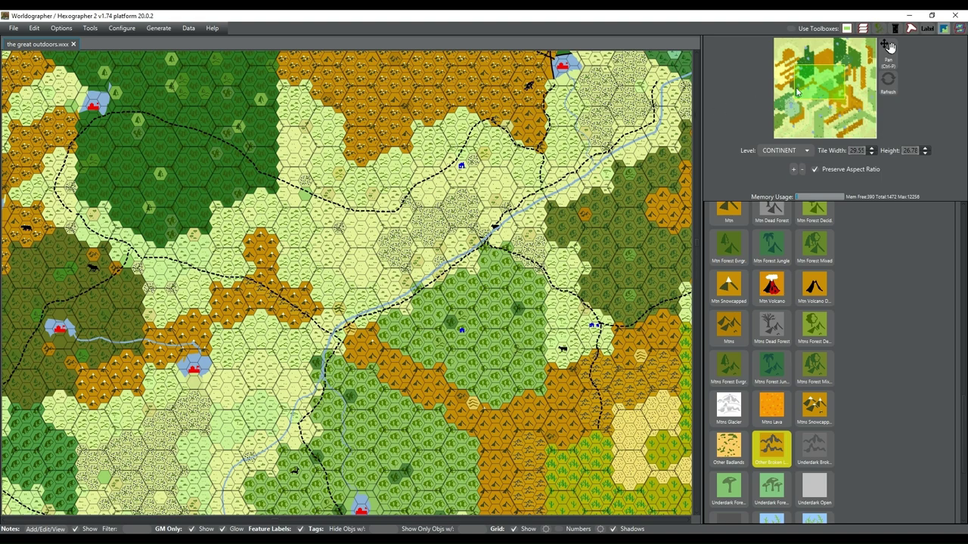
pyautogui.moveTo(808, 89)
pyautogui.mouseDown()
pyautogui.moveTo(819, 78)
pyautogui.moveTo(824, 89)
pyautogui.mouseUp()
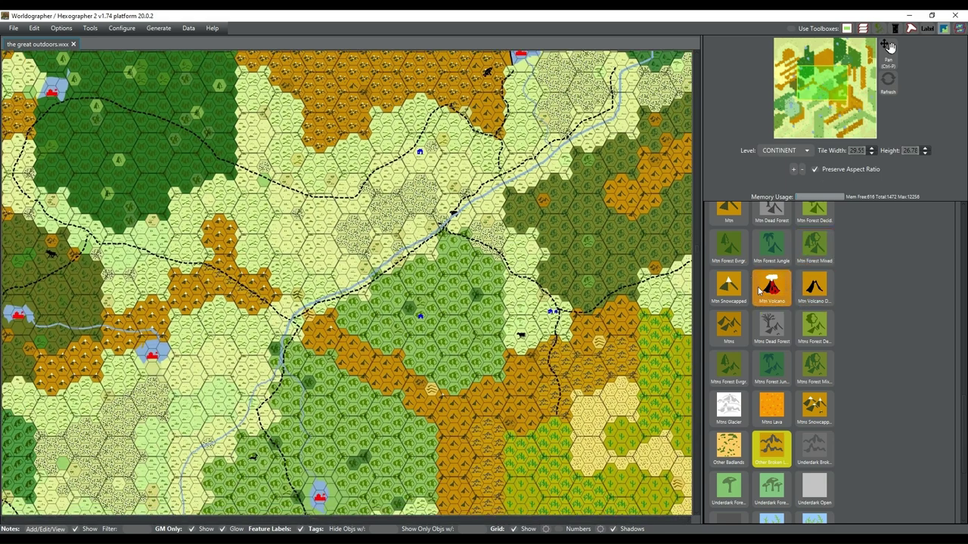
# Compare the single Mtn and Mtns terrain tiles in the palette.
pyautogui.scroll(2, 729, 303)
pyautogui.scroll(2, 729, 304)
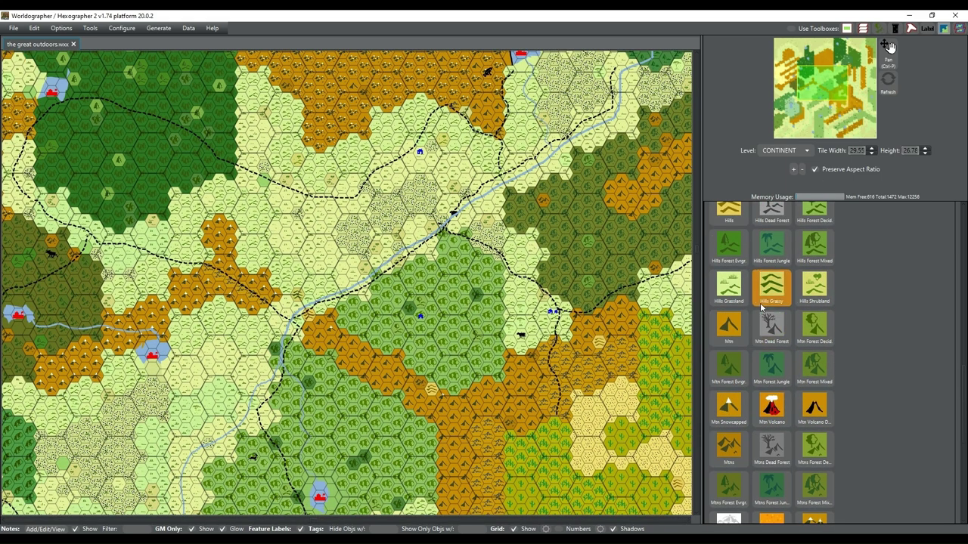
pyautogui.scroll(3, 762, 306)
pyautogui.scroll(-3, 762, 306)
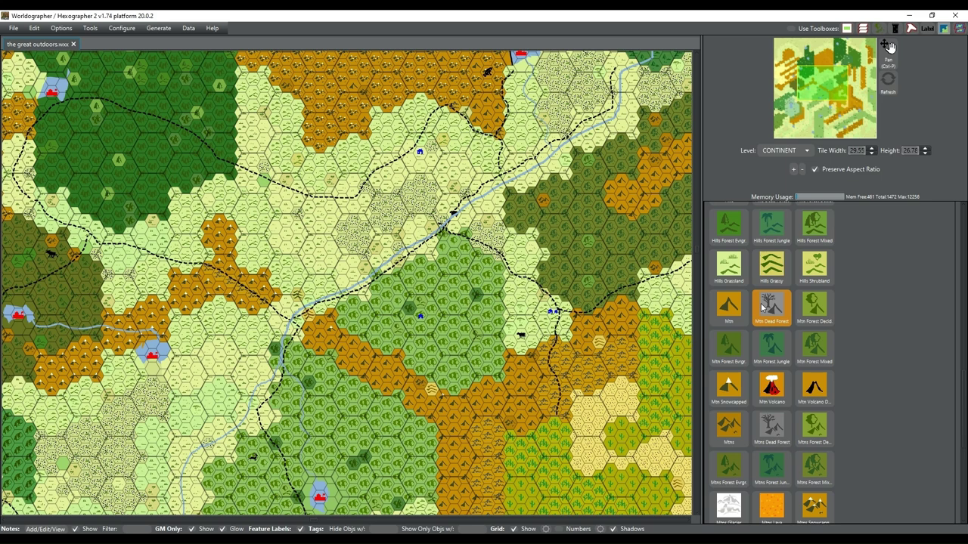
pyautogui.scroll(-1, 762, 306)
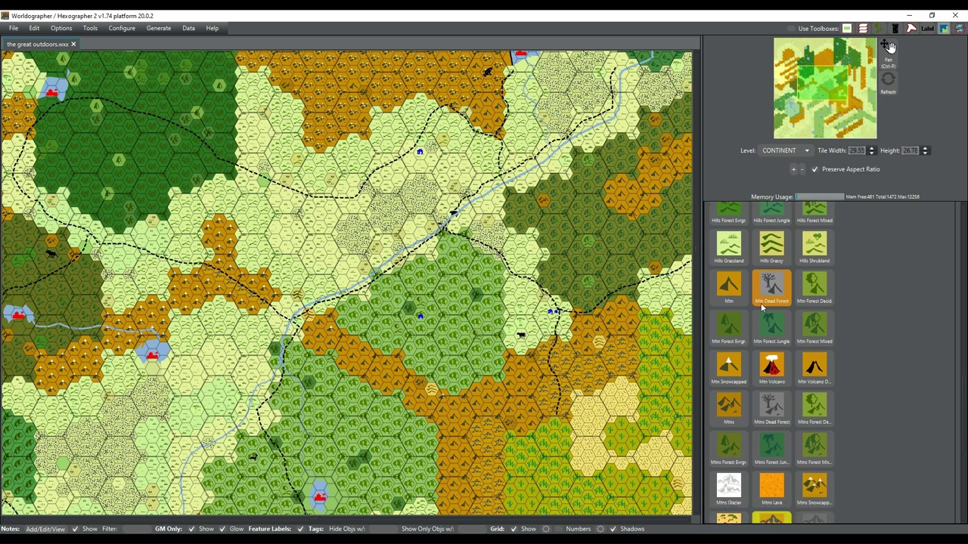
pyautogui.click(722, 294)
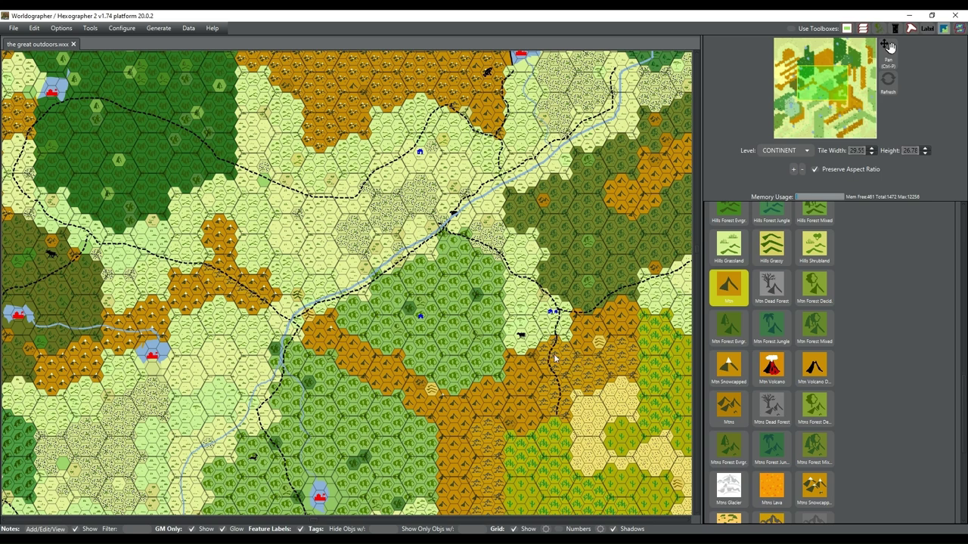
pyautogui.click(735, 407)
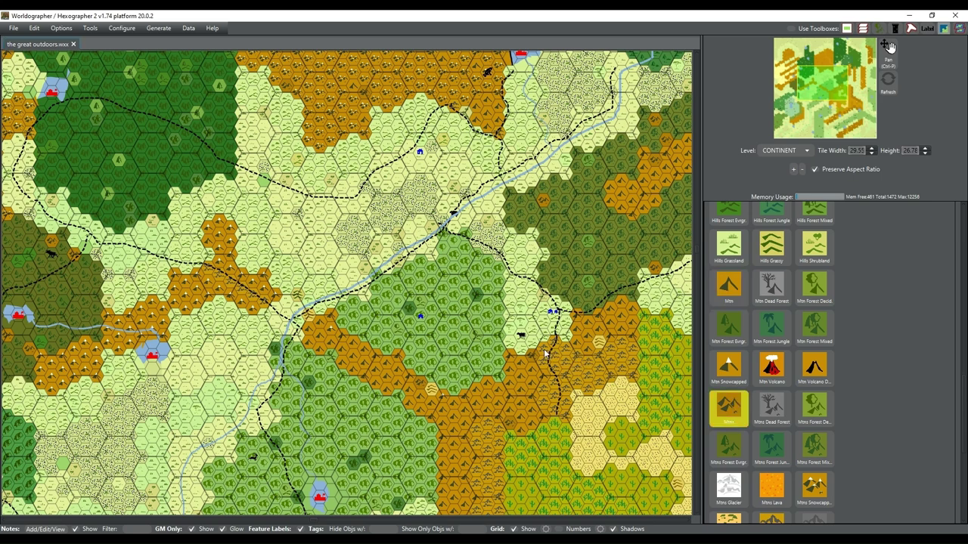
# Settle on the single Mtn terrain and pan toward the eastern mountain ranges.
pyautogui.press('Up')
pyautogui.press('Up')
pyautogui.press('Up')
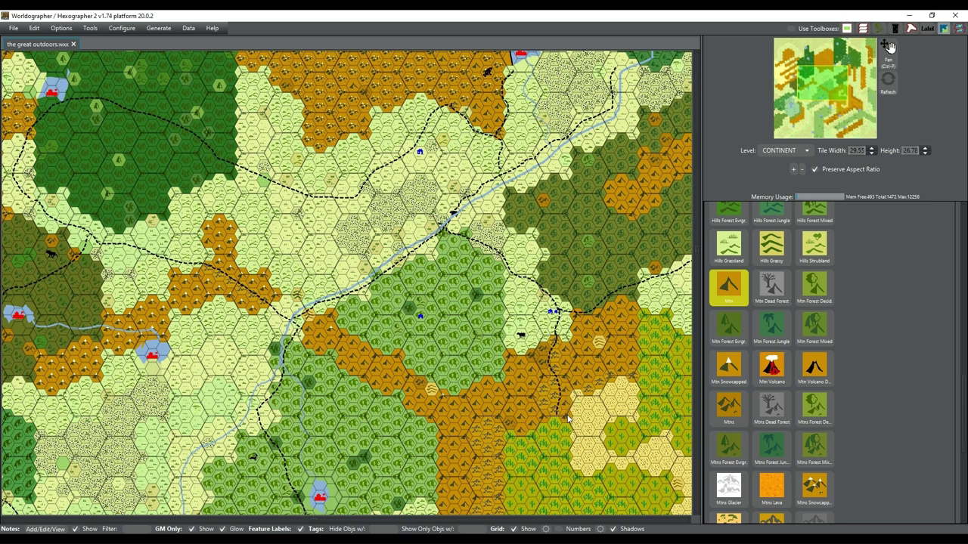
pyautogui.press('Down')
pyautogui.press('Down')
pyautogui.press('Down')
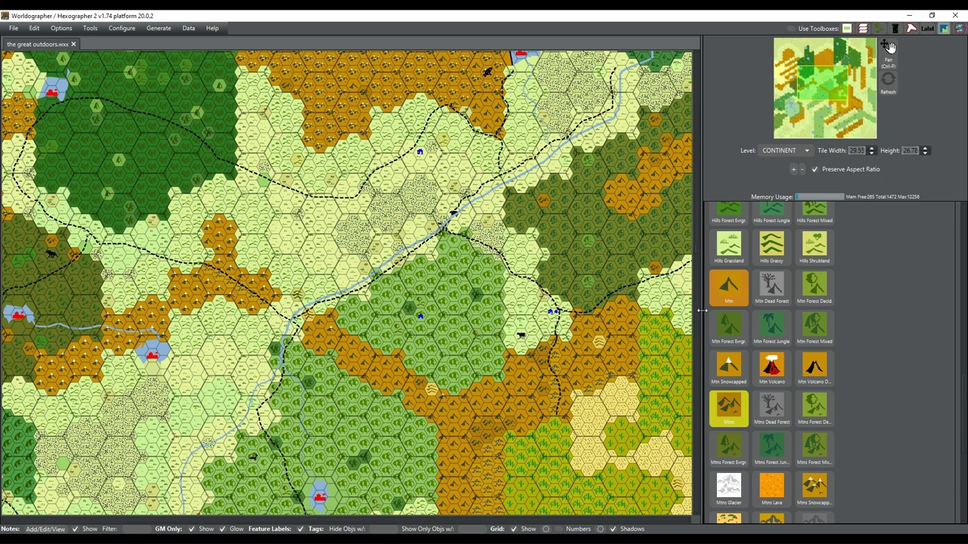
pyautogui.click(728, 296)
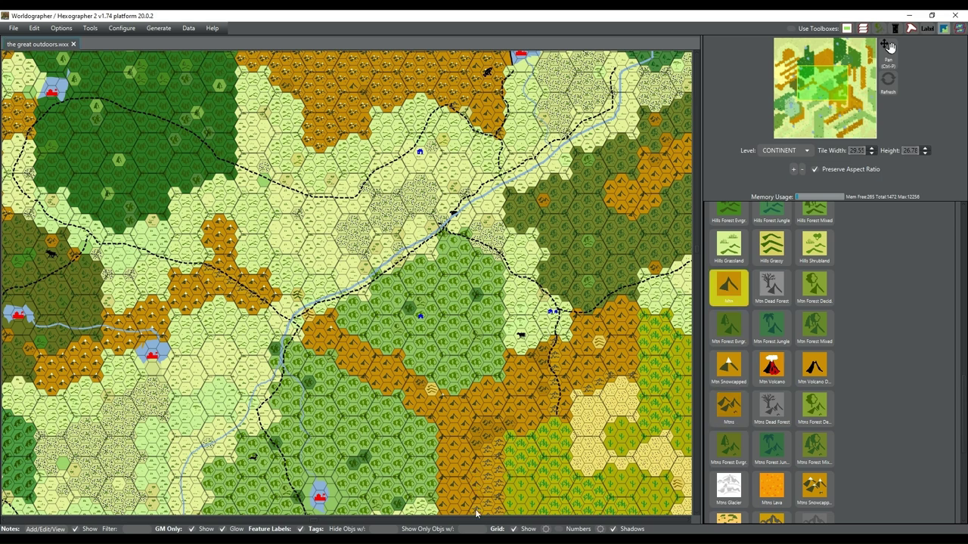
pyautogui.click(814, 88)
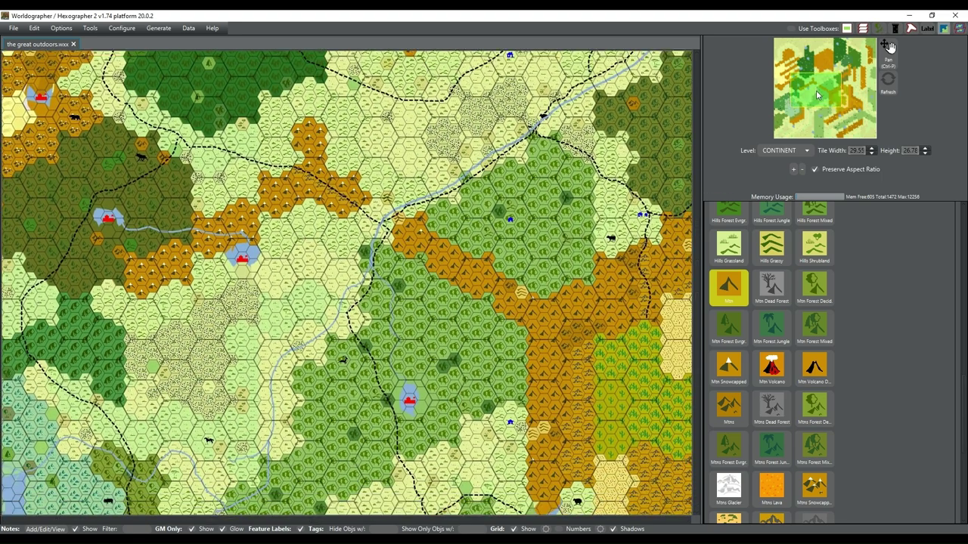
pyautogui.moveTo(816, 90); pyautogui.dragTo(836, 91)
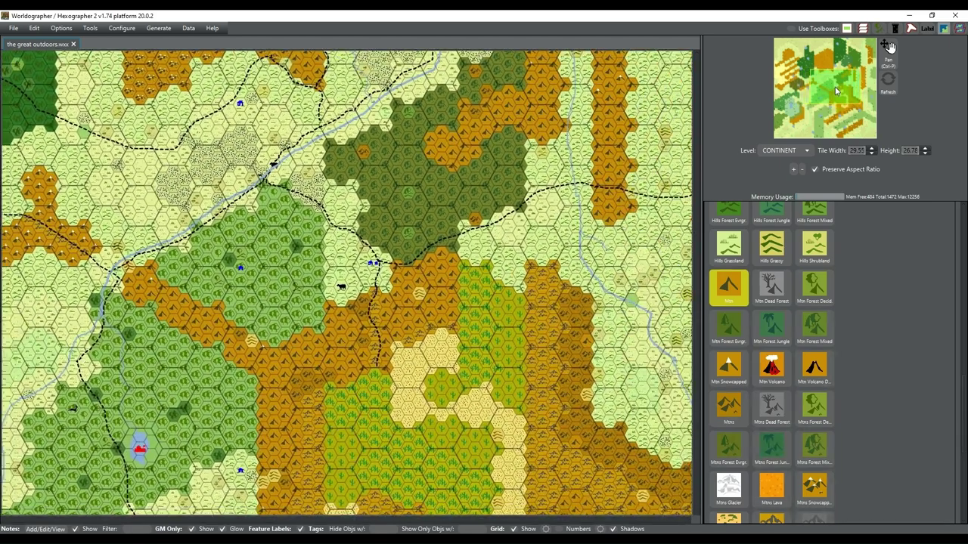
# Pan to the broad southeastern mountain range and select the Mtns terrain tile.
pyautogui.scroll(-2, 767, 446)
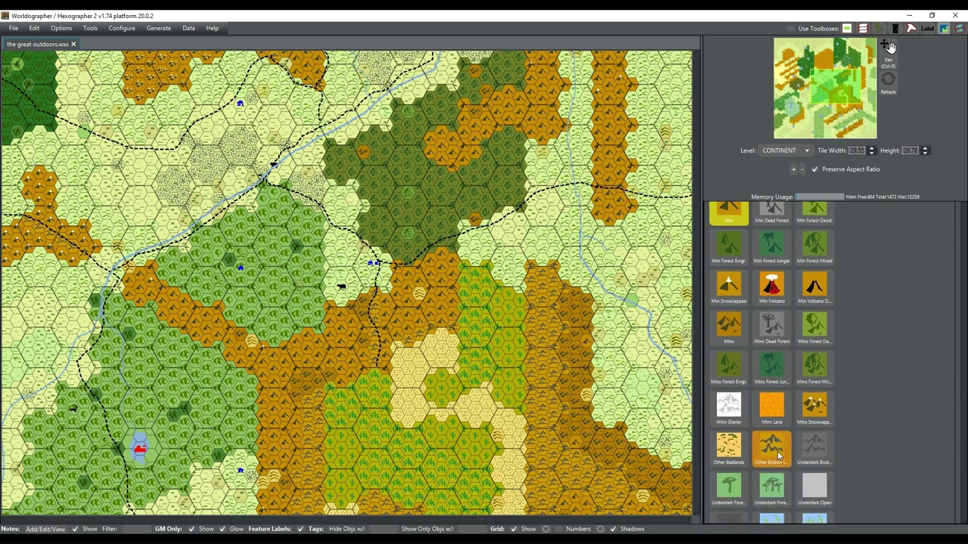
pyautogui.click(765, 446)
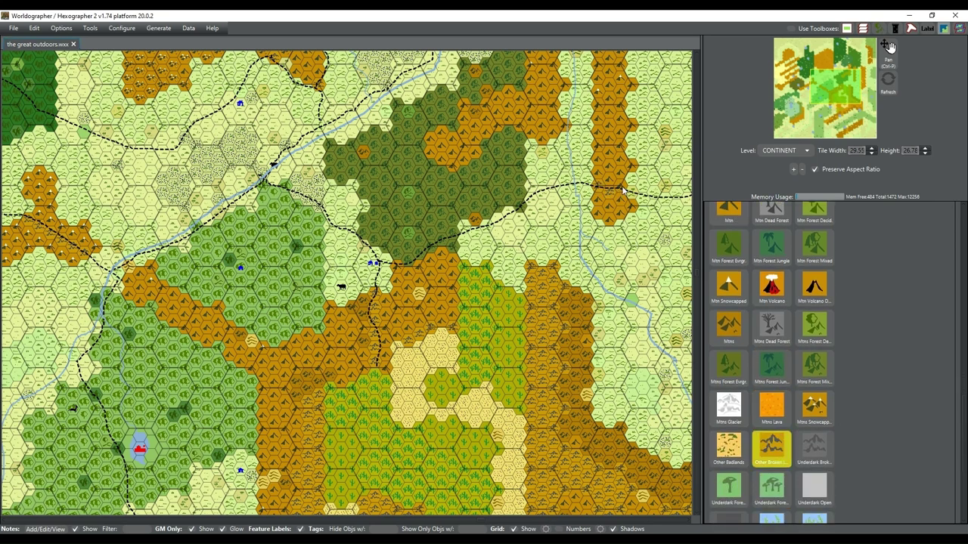
pyautogui.moveTo(839, 95); pyautogui.dragTo(831, 115)
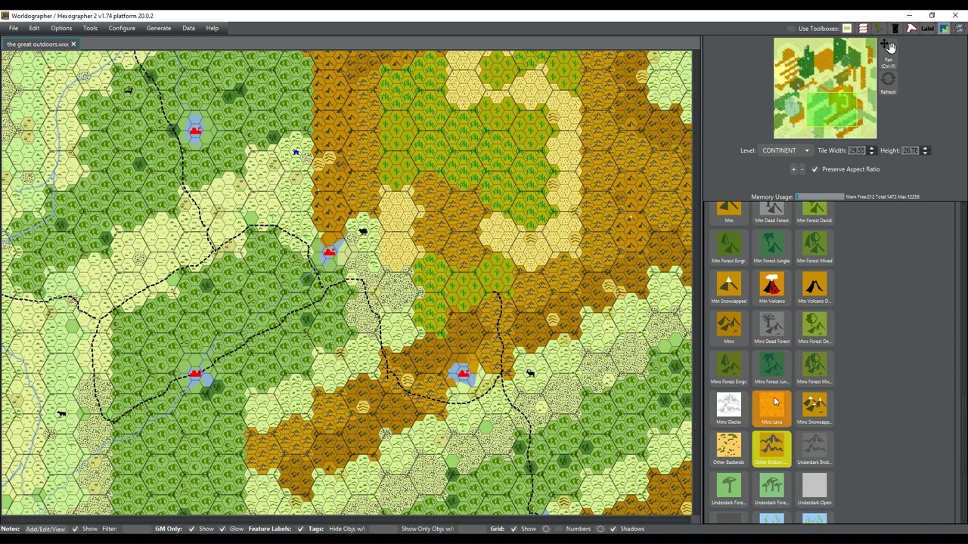
pyautogui.click(728, 327)
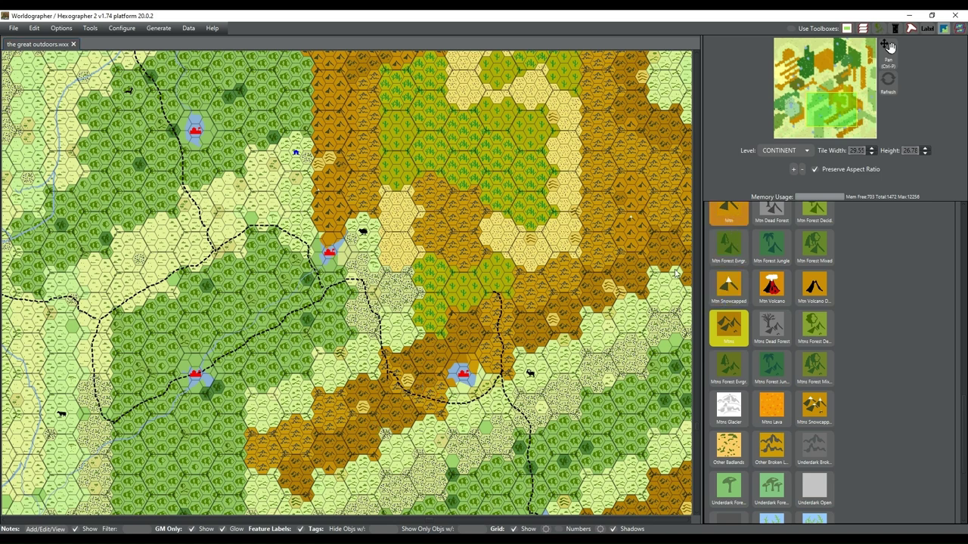
pyautogui.click(728, 213)
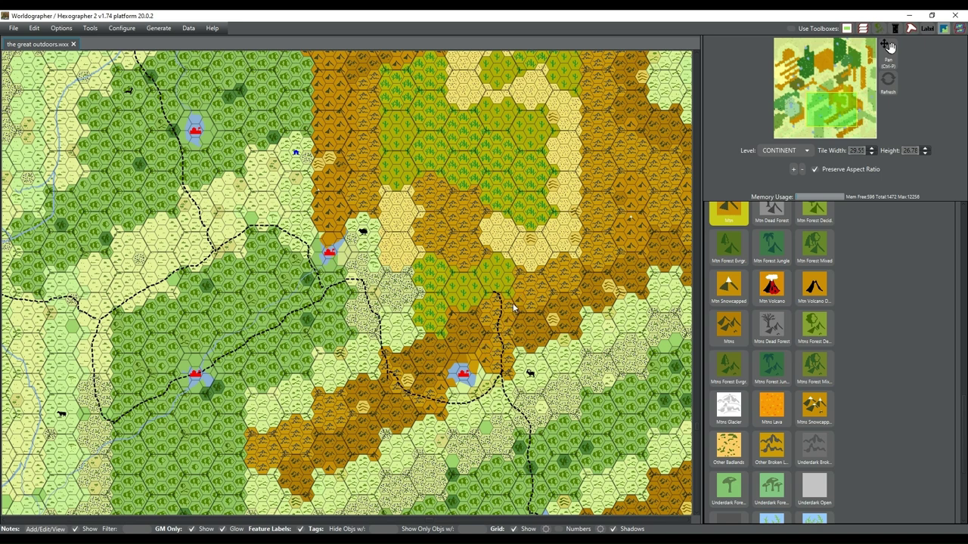
pyautogui.click(724, 328)
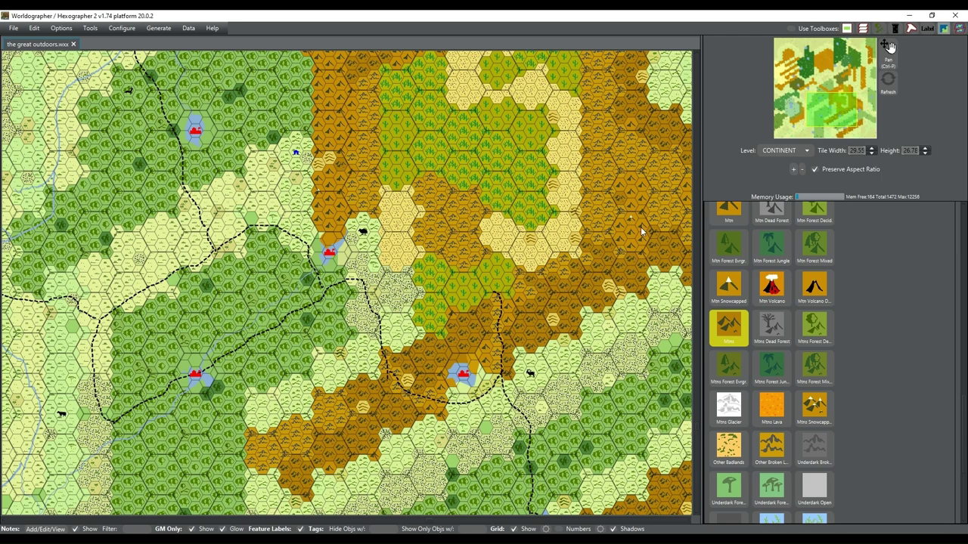
# Paint five hexes in the range as single Mtn, then switch back to Mtns.
pyautogui.moveTo(832, 97); pyautogui.dragTo(842, 107)
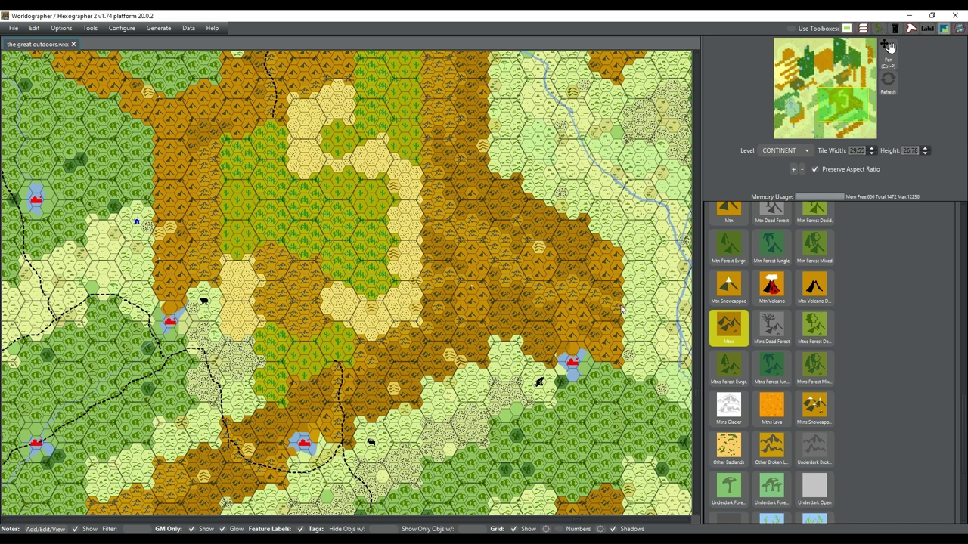
pyautogui.click(728, 216)
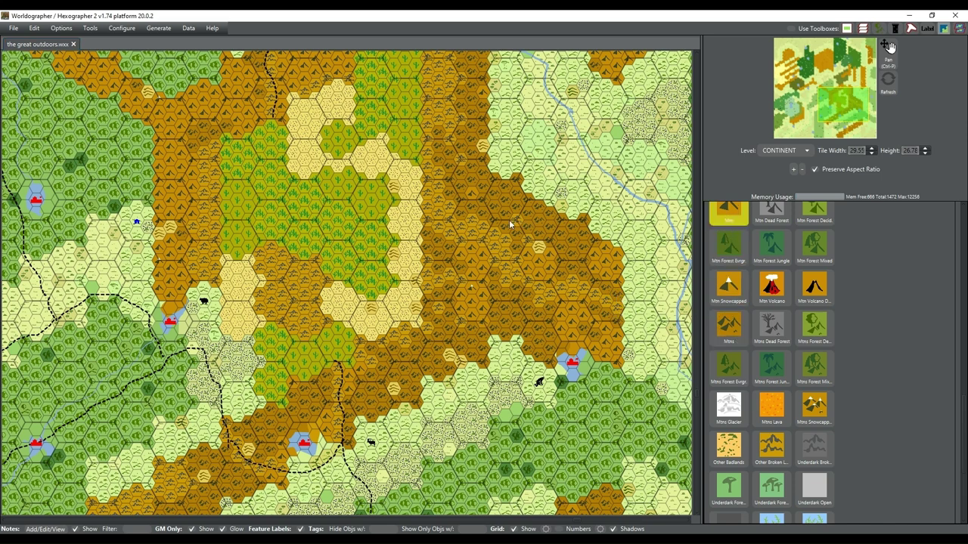
pyautogui.click(470, 223)
pyautogui.click(438, 229)
pyautogui.click(436, 169)
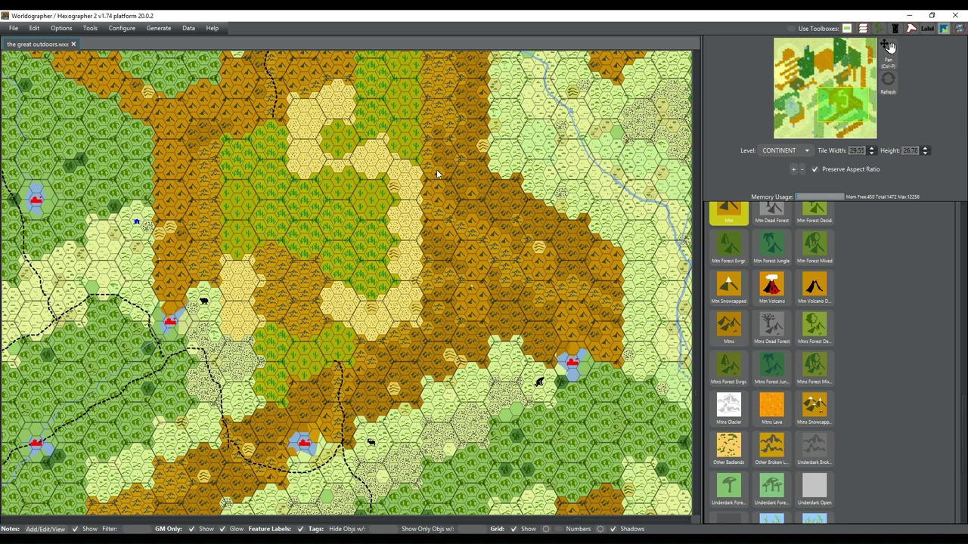
pyautogui.click(456, 281)
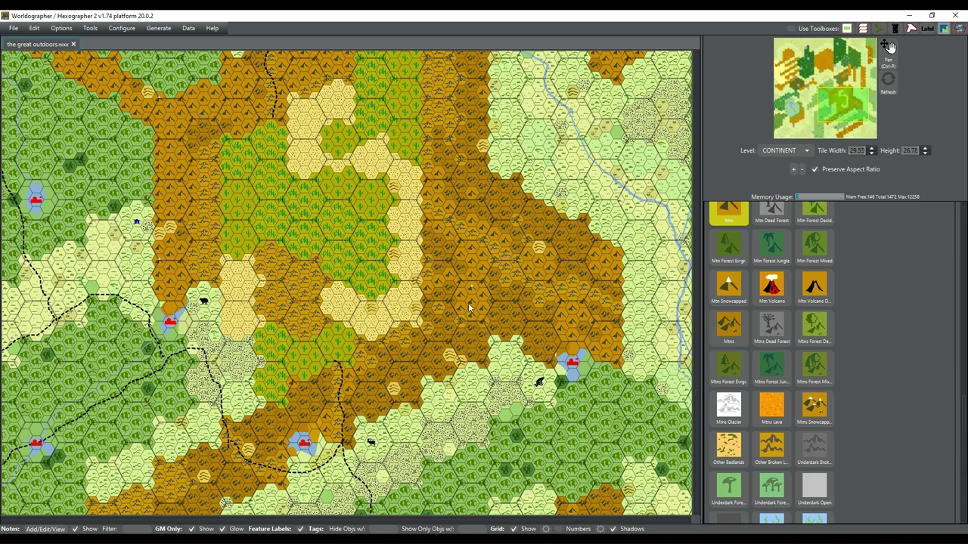
pyautogui.click(503, 253)
pyautogui.click(730, 325)
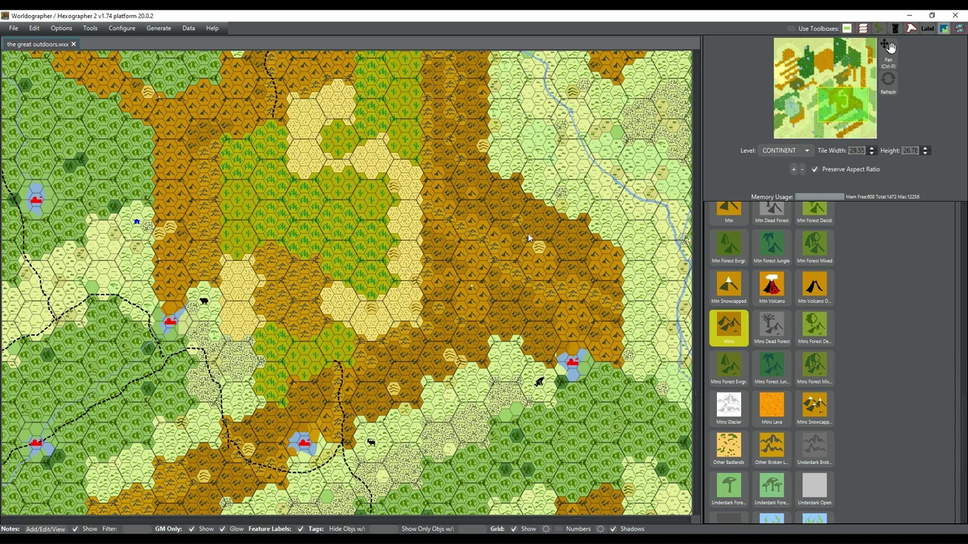
pyautogui.click(834, 112)
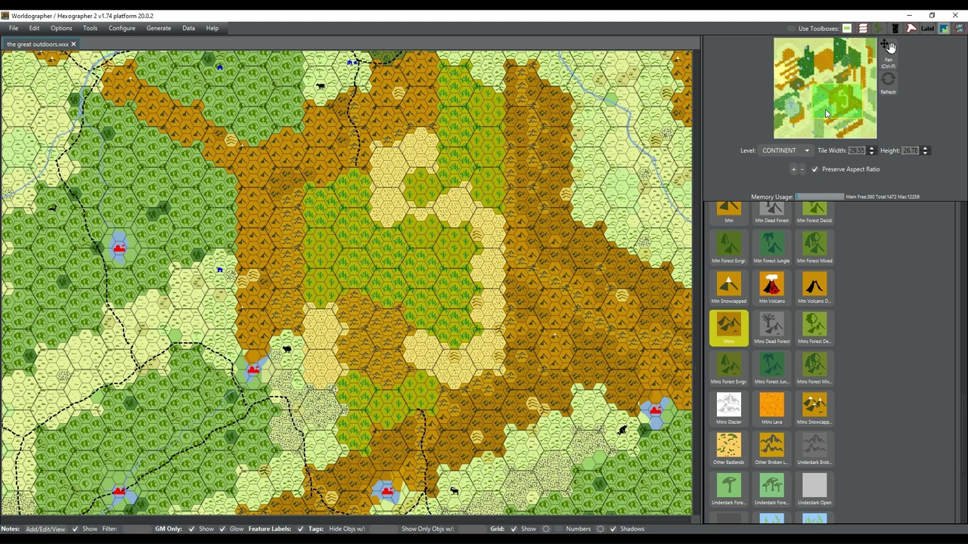
# Paint a single Mtn hex beside the dashed road on the southern ridge.
pyautogui.moveTo(826, 113); pyautogui.dragTo(836, 131)
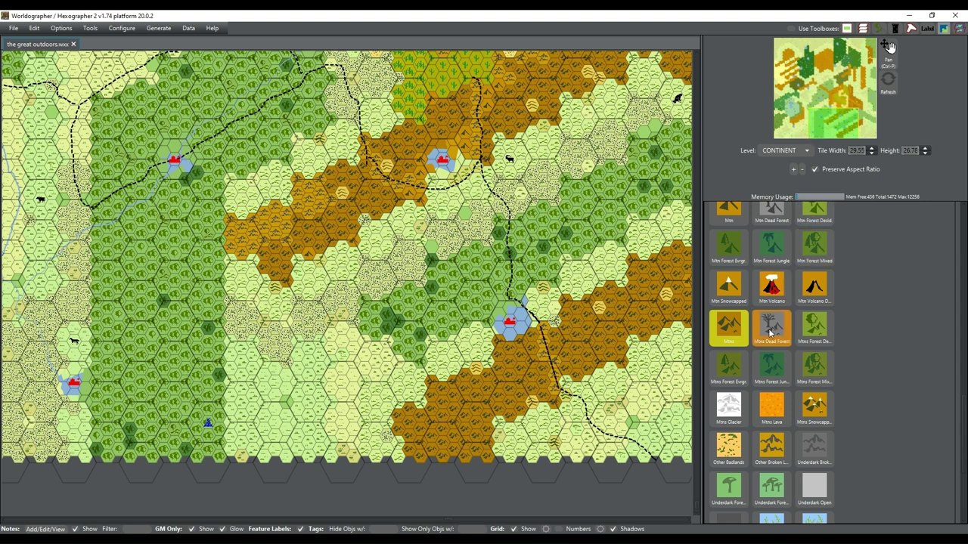
pyautogui.press('Up')
pyautogui.press('Up')
pyautogui.press('Up')
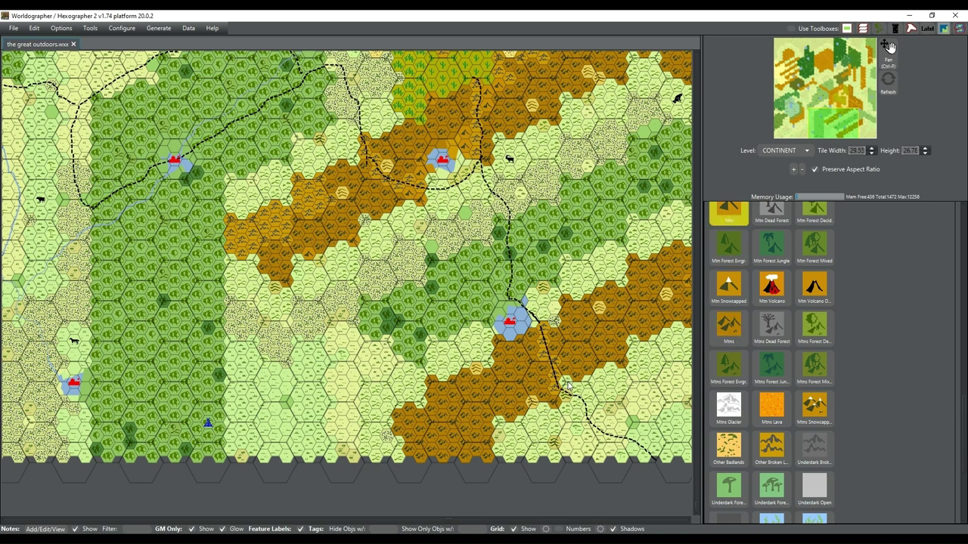
pyautogui.click(572, 387)
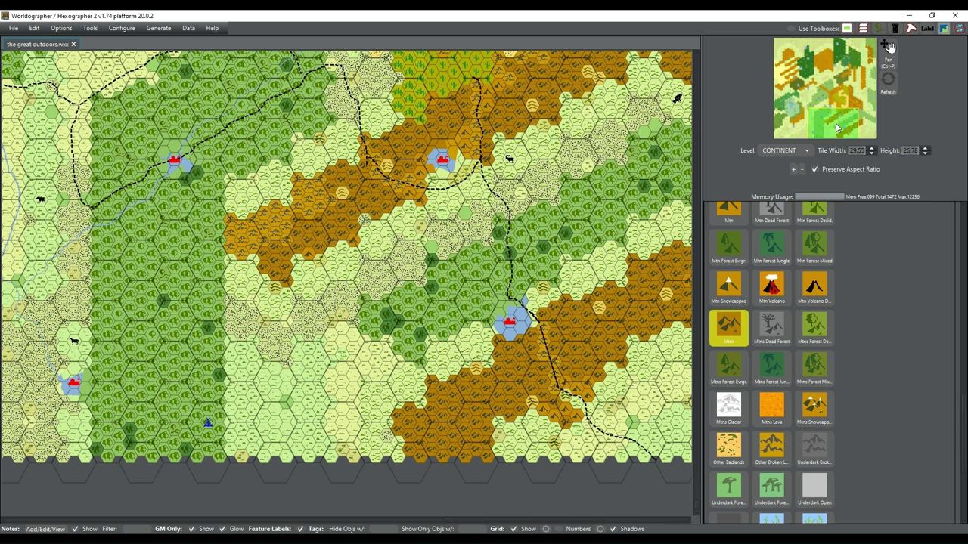
# Paint a Mtn Snowcapped hex at the northern tip of the ridge west of the river.
pyautogui.moveTo(836, 129); pyautogui.dragTo(794, 114)
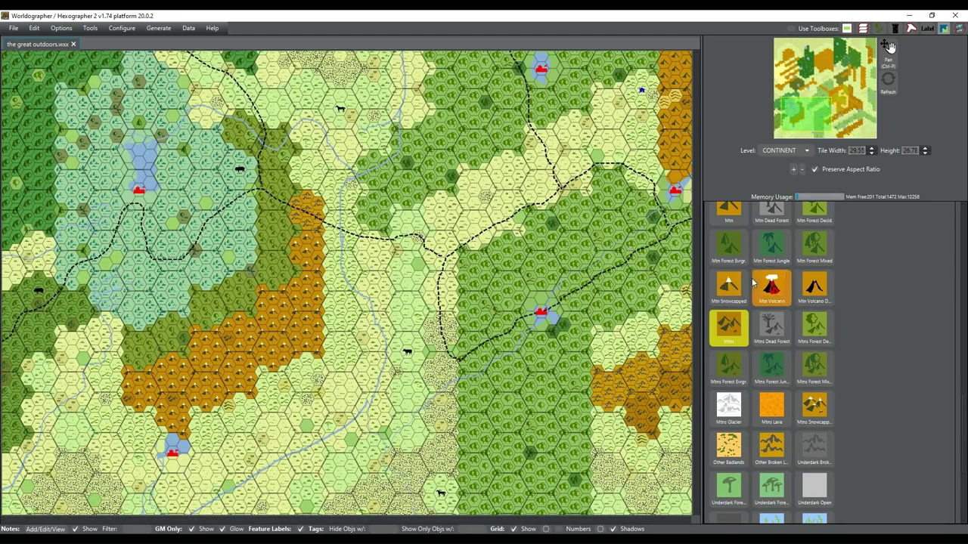
pyautogui.click(729, 287)
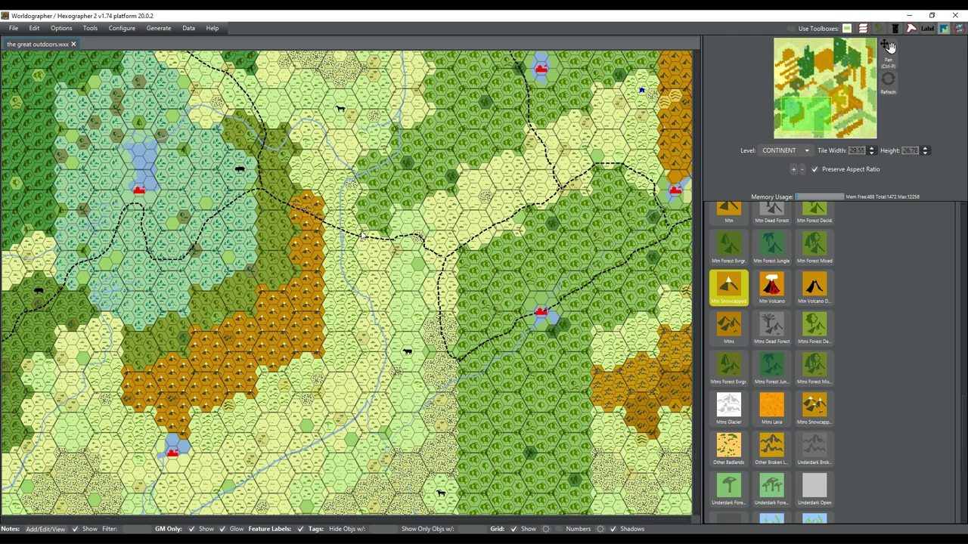
pyautogui.click(326, 213)
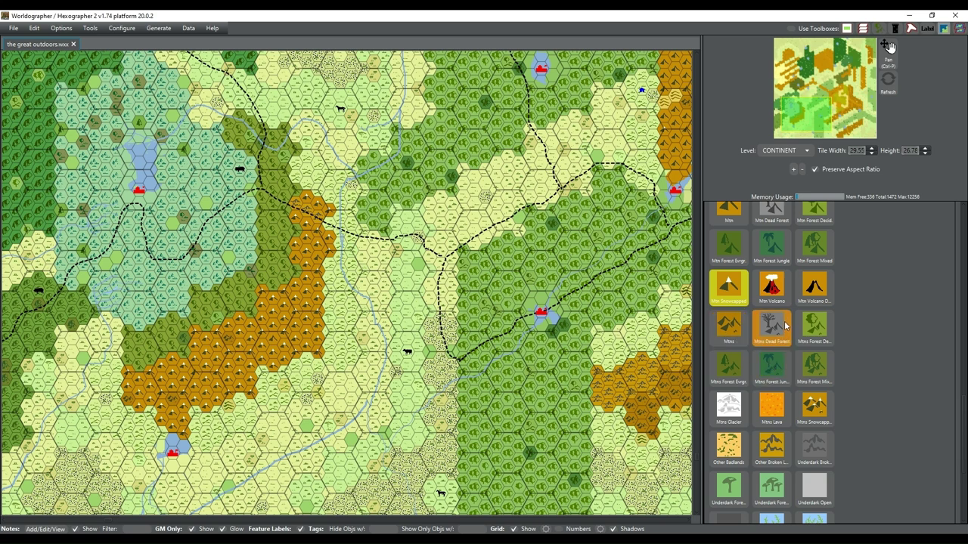
pyautogui.scroll(1, 786, 316)
pyautogui.scroll(3, 787, 316)
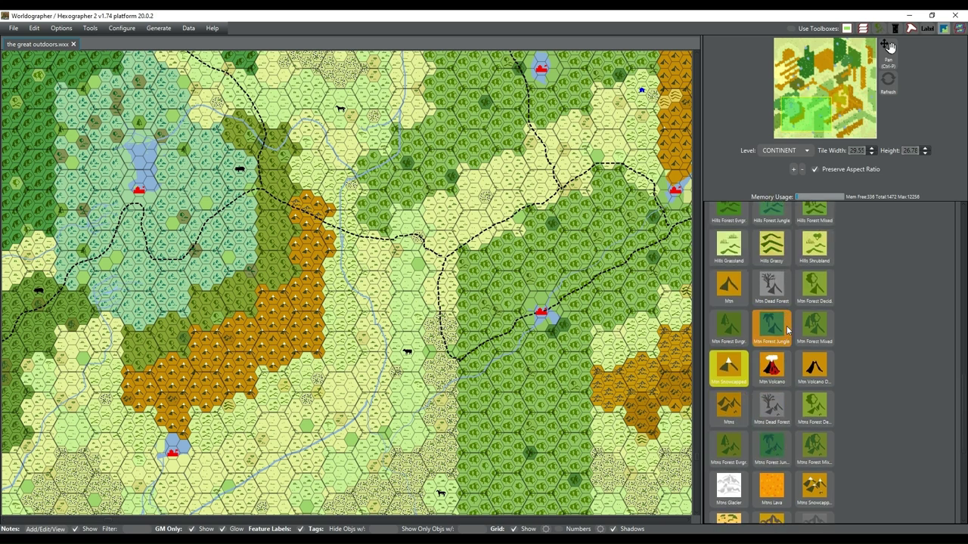
# Select the Mtn Forest Decid. terrain tile for painting.
pyautogui.click(814, 286)
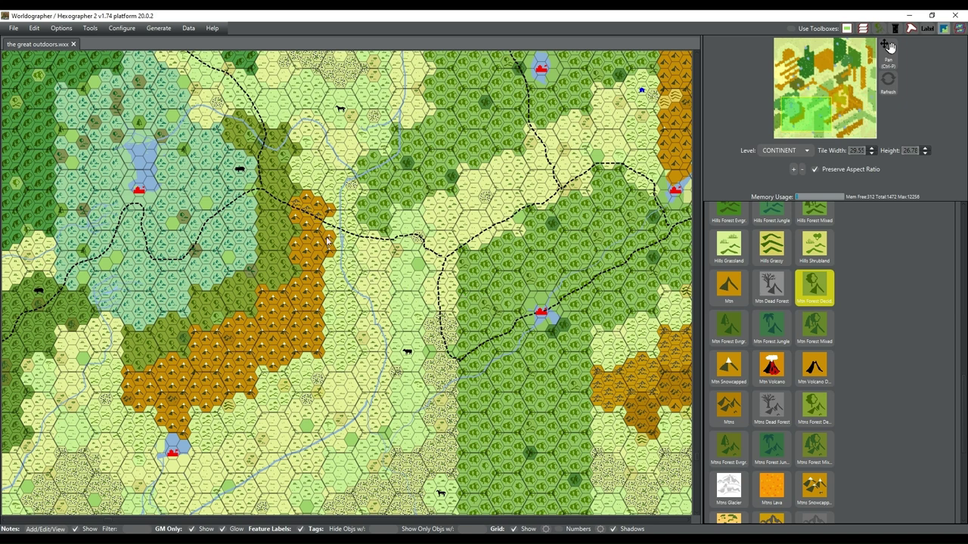